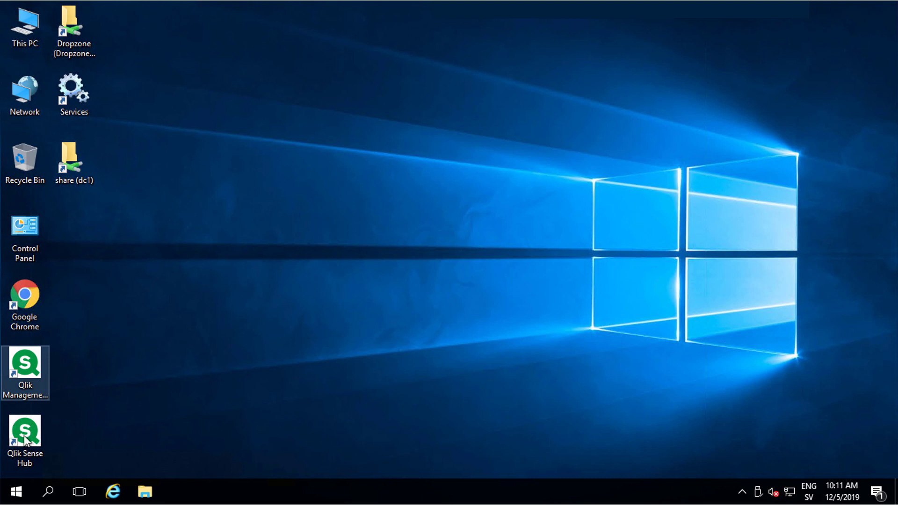
# Launch Qlik Management Console from the Start menu and sign in
pyautogui.click(17, 492)
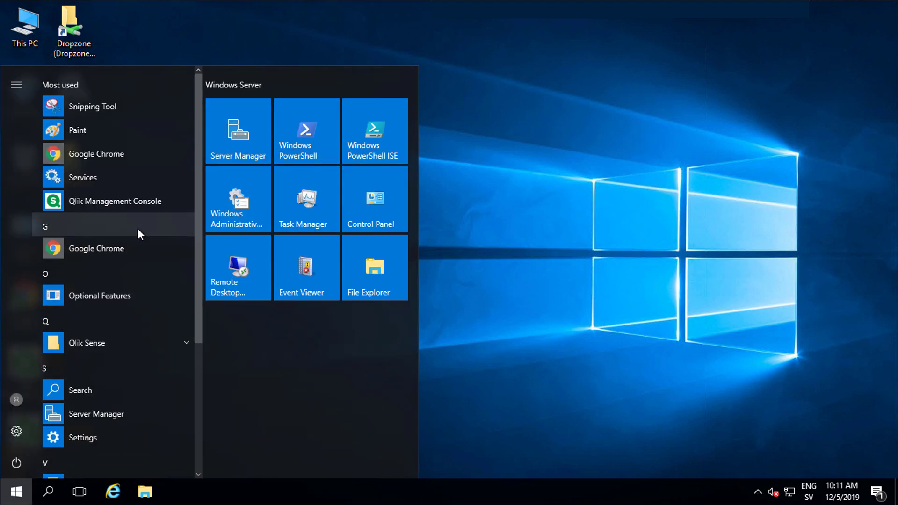
pyautogui.click(148, 202)
pyautogui.write('domain\\')
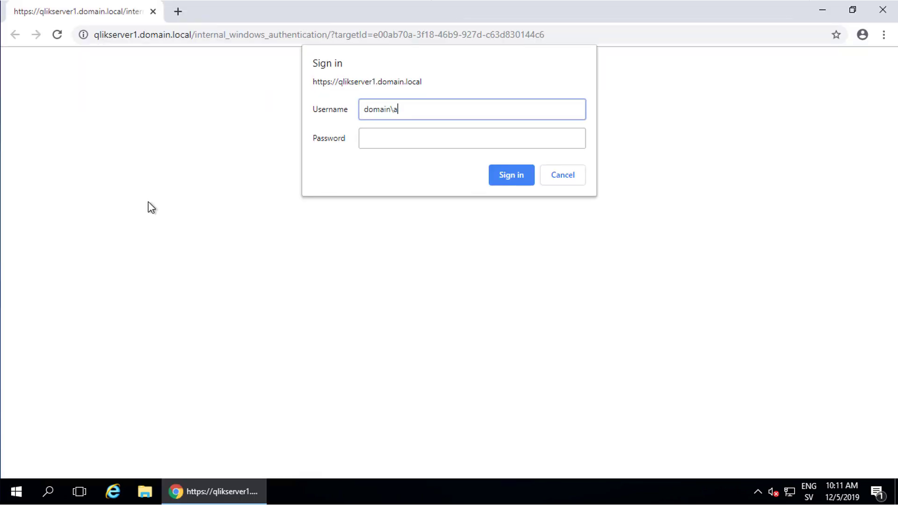
pyautogui.write('administrator')
pyautogui.press('Tab')
pyautogui.write('***********')
pyautogui.click(531, 178)
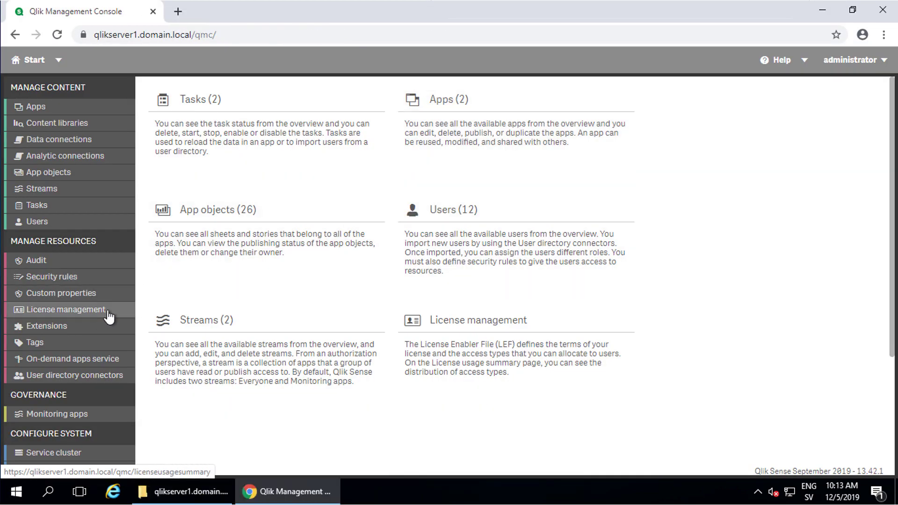
# Locate the INSIGHTBOT entry in the site license's LEF access details
pyautogui.click(111, 316)
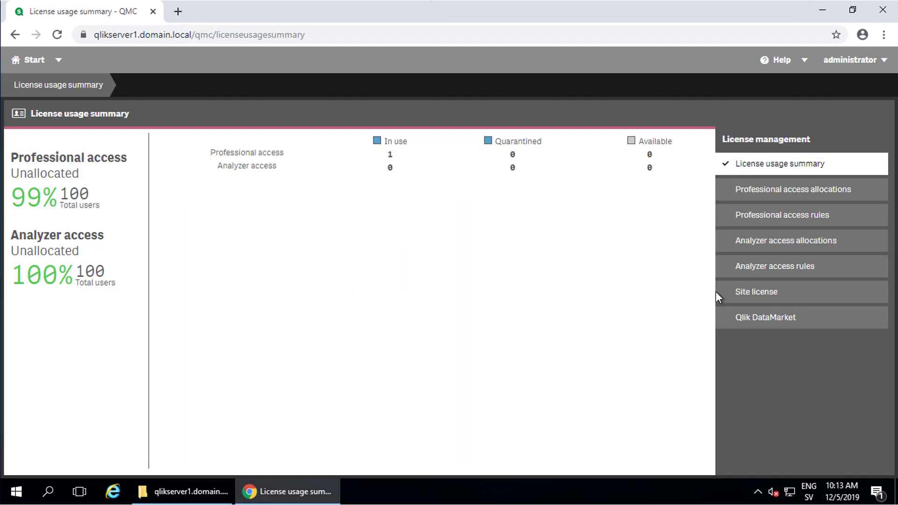
pyautogui.click(803, 298)
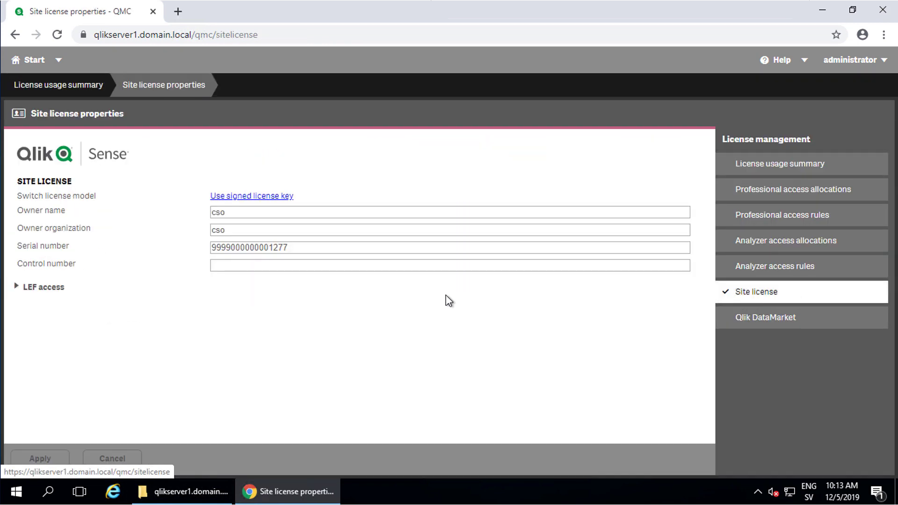
pyautogui.click(17, 289)
pyautogui.moveTo(687, 340); pyautogui.dragTo(687, 384)
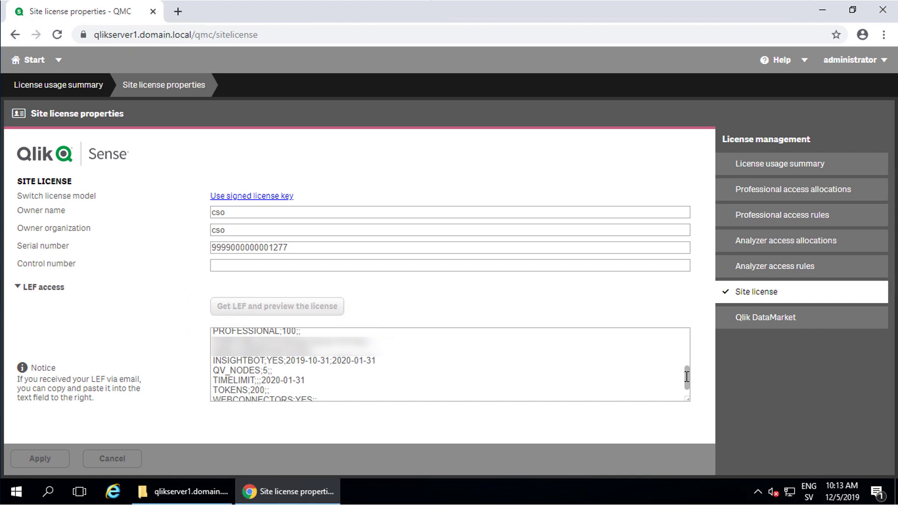
pyautogui.moveTo(213, 344); pyautogui.dragTo(381, 347)
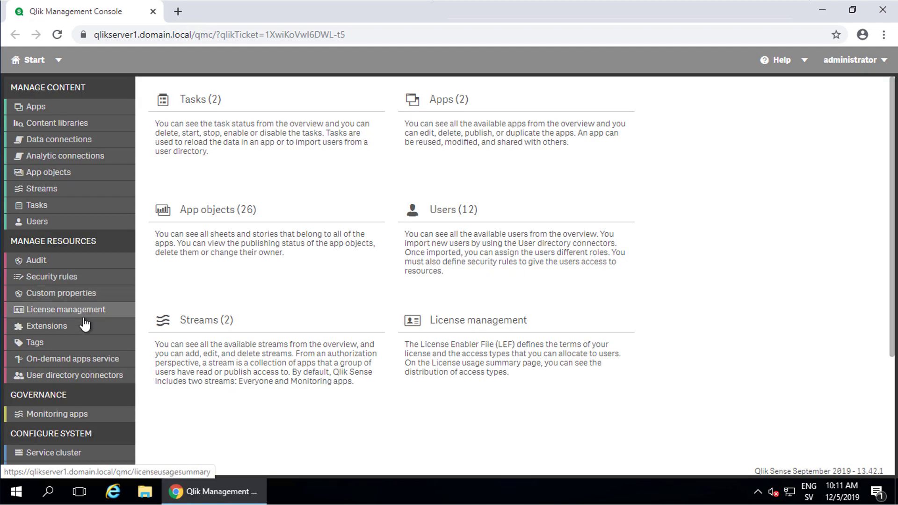
pyautogui.scroll(-2, 101, 372)
pyautogui.scroll(-3, 102, 386)
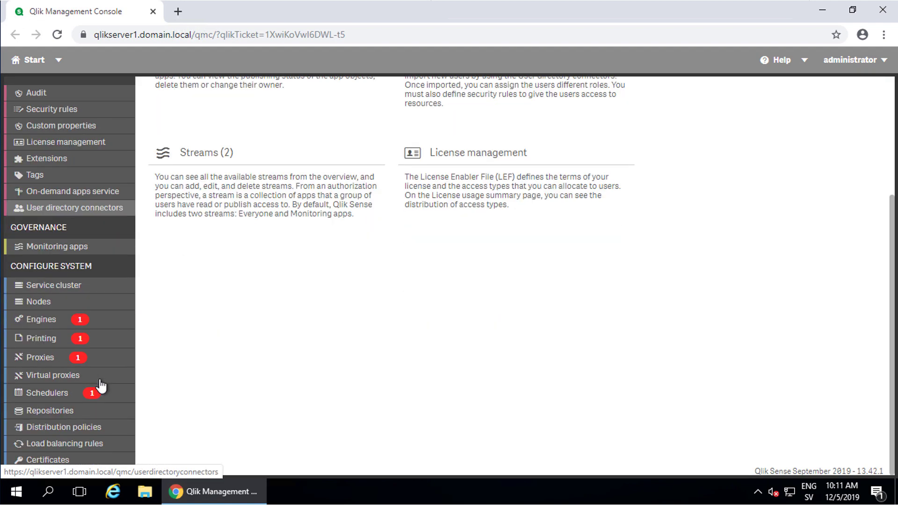
# Export certificates for qlikserver1.domain.local with the secret key included
pyautogui.click(78, 466)
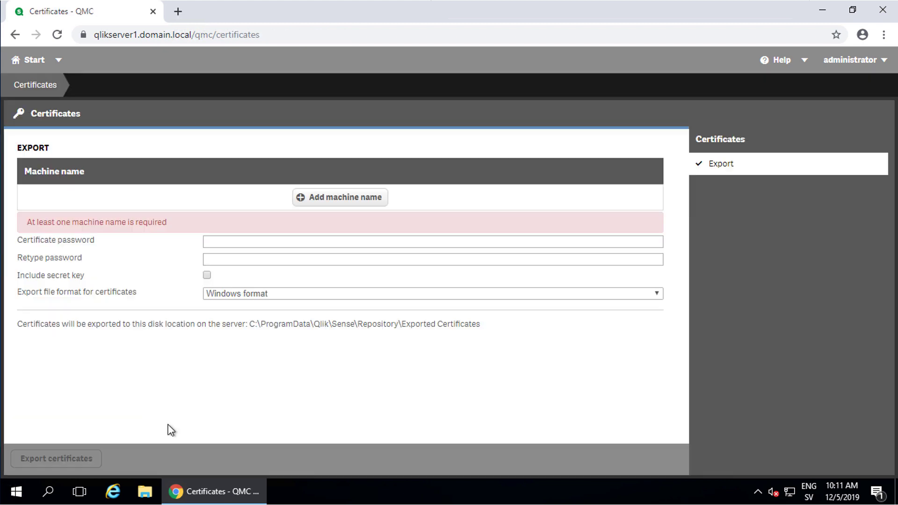
pyautogui.click(360, 202)
pyautogui.write('qlikserver1.')
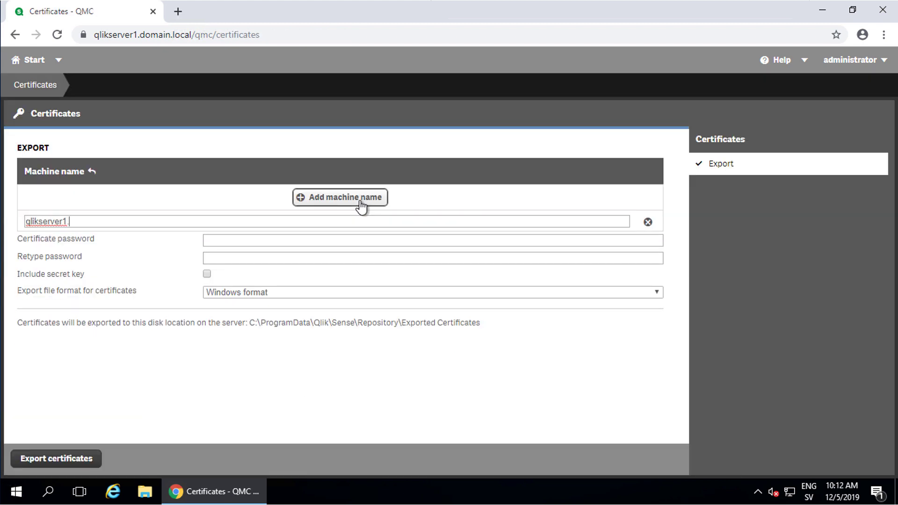
pyautogui.write('domain.local')
pyautogui.press('Tab')
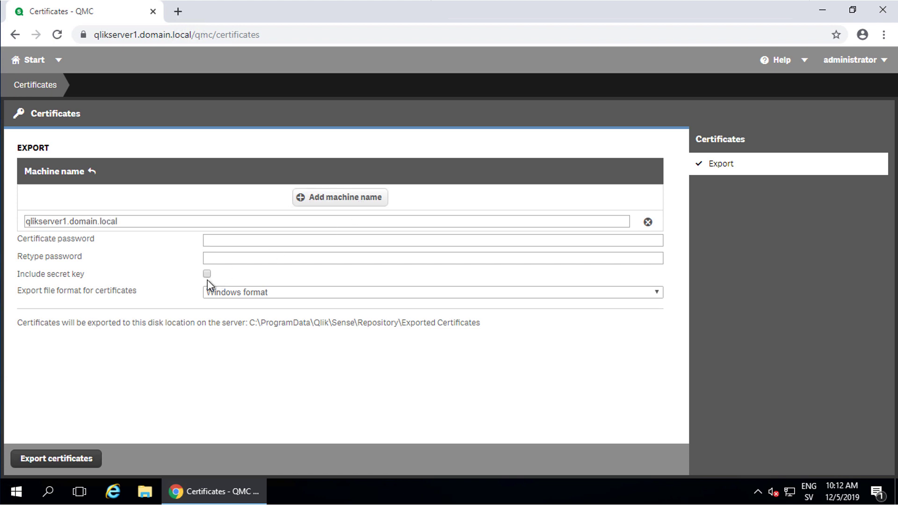
pyautogui.click(208, 274)
pyautogui.click(94, 467)
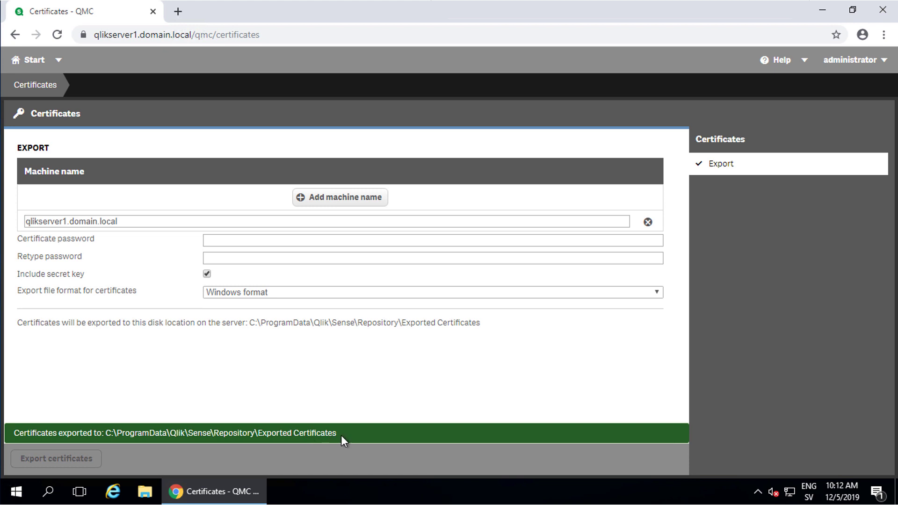
# Browse File Explorer to C:\ProgramData\Qlik\Sense
pyautogui.click(146, 490)
pyautogui.click(127, 272)
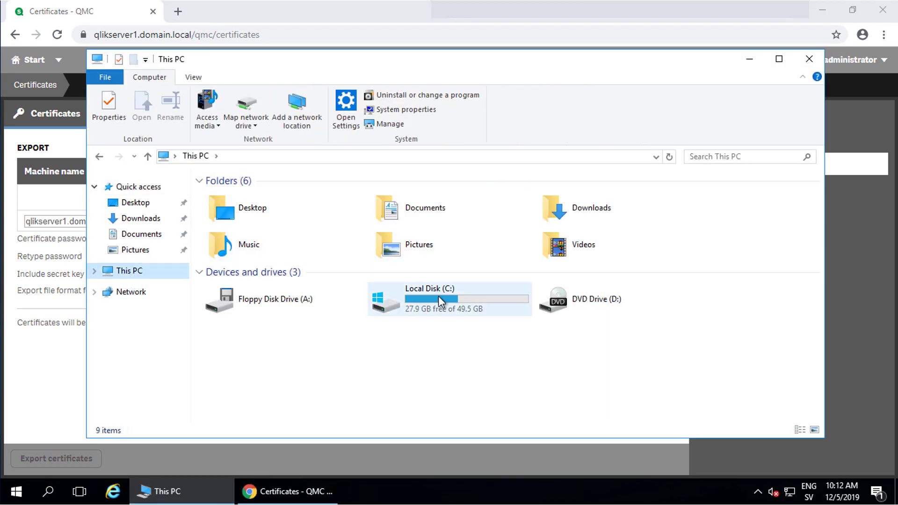
pyautogui.doubleClick(438, 296)
pyautogui.doubleClick(259, 265)
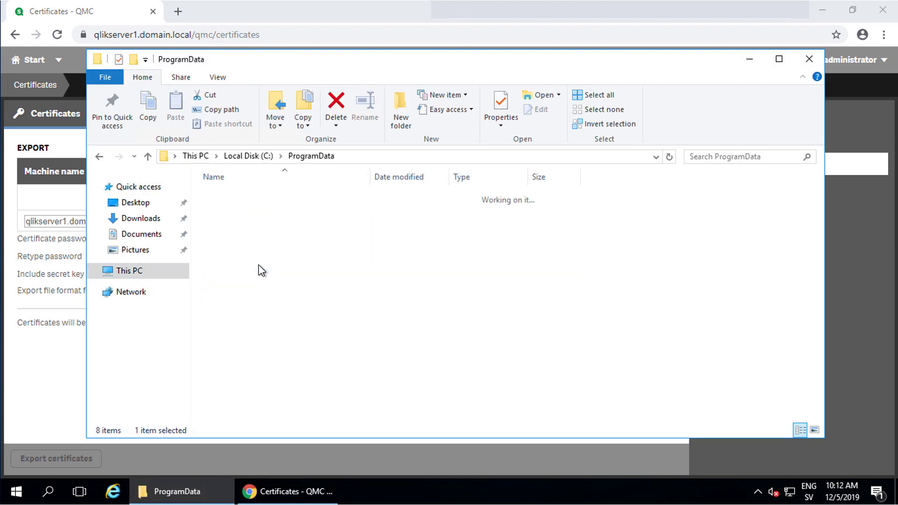
pyautogui.click(224, 239)
pyautogui.doubleClick(225, 239)
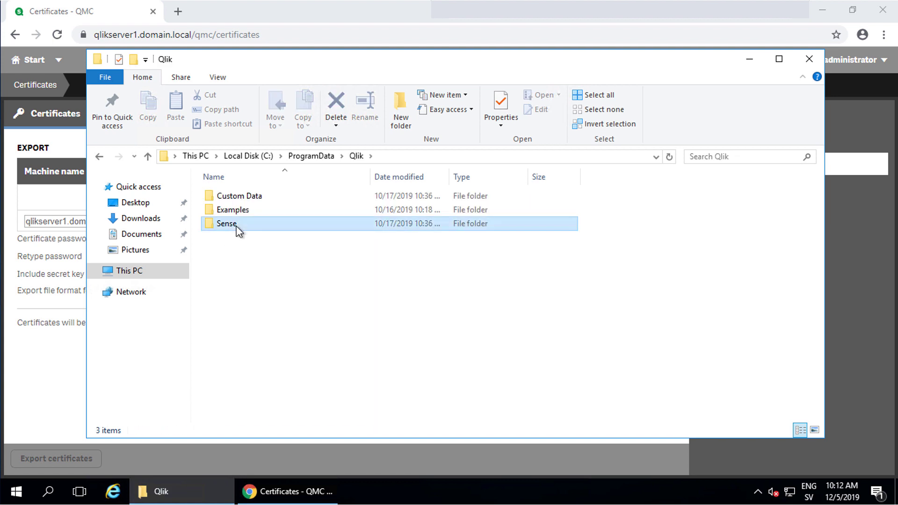
pyautogui.doubleClick(232, 225)
# Copy client.pfx, root.cer and server.pfx from Repository\Exported Certificates\qlikserver1.domain.local
pyautogui.doubleClick(258, 362)
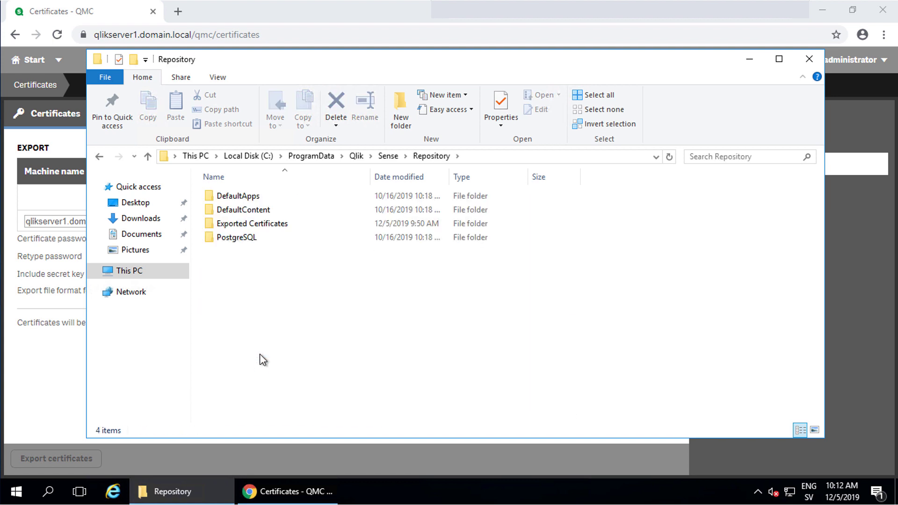
pyautogui.click(293, 226)
pyautogui.doubleClick(294, 226)
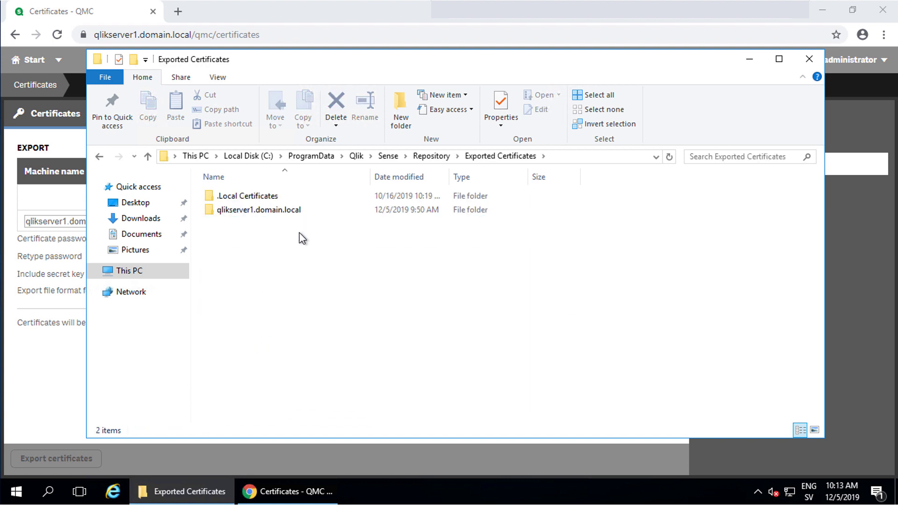
pyautogui.click(271, 199)
pyautogui.click(280, 211)
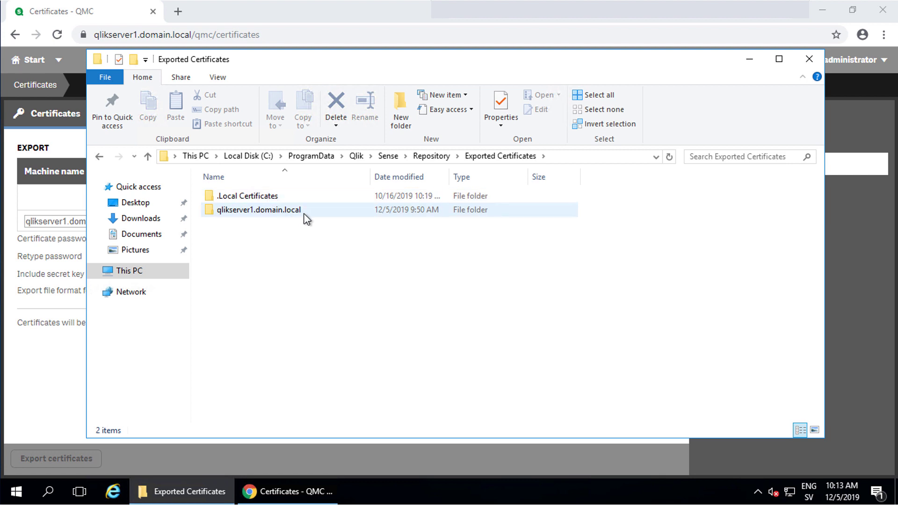
pyautogui.doubleClick(306, 215)
pyautogui.click(248, 198)
pyautogui.keyDown('shift'); pyautogui.click(241, 225); pyautogui.keyUp('shift')
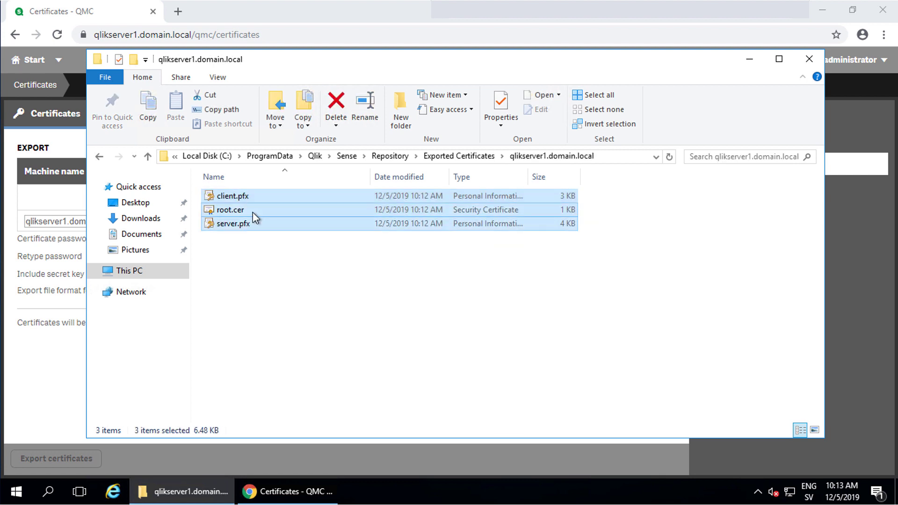
pyautogui.rightClick(252, 212)
pyautogui.click(298, 303)
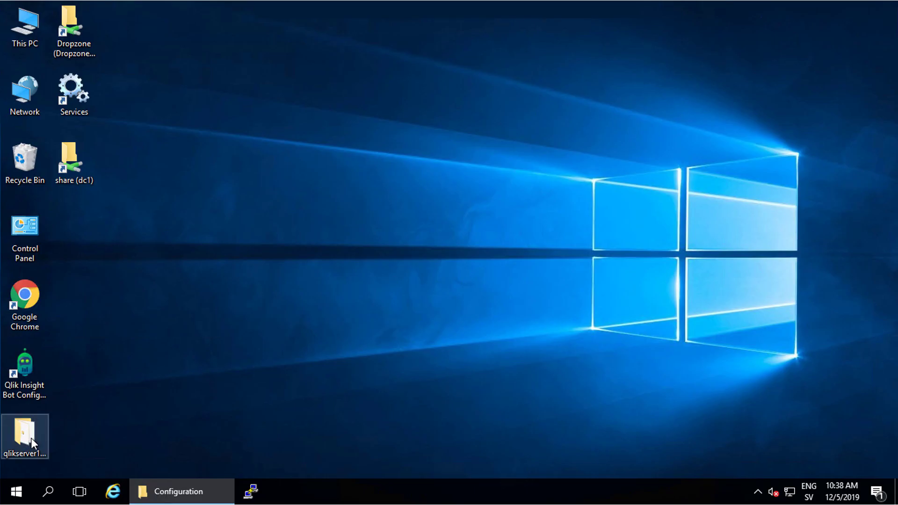
# Check the certificates in the desktop qlikserver1 folder, then expand Qlik Insight Bot in Start
pyautogui.doubleClick(31, 438)
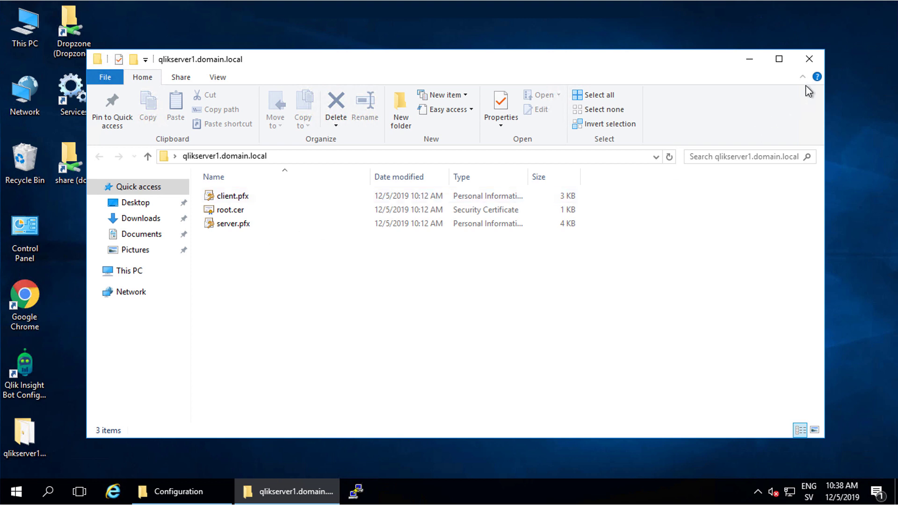
pyautogui.click(819, 62)
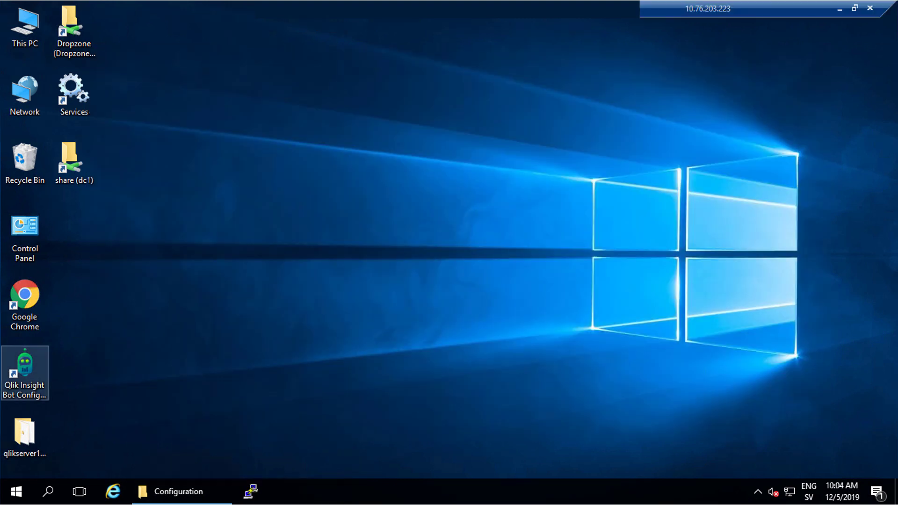
pyautogui.click(15, 492)
pyautogui.scroll(-5, 111, 392)
pyautogui.scroll(-2, 112, 392)
pyautogui.click(186, 196)
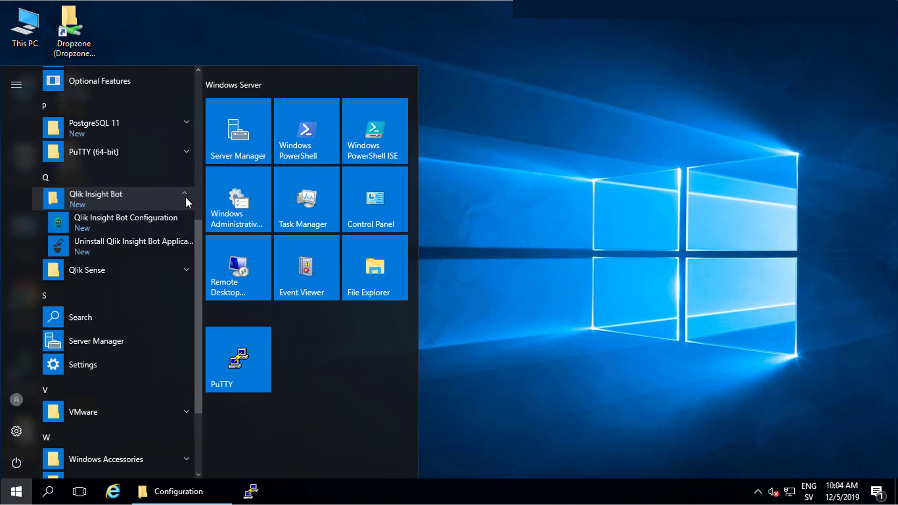
# Register a new Qlik Insight Bot Configuration account and log in with its password
pyautogui.click(149, 218)
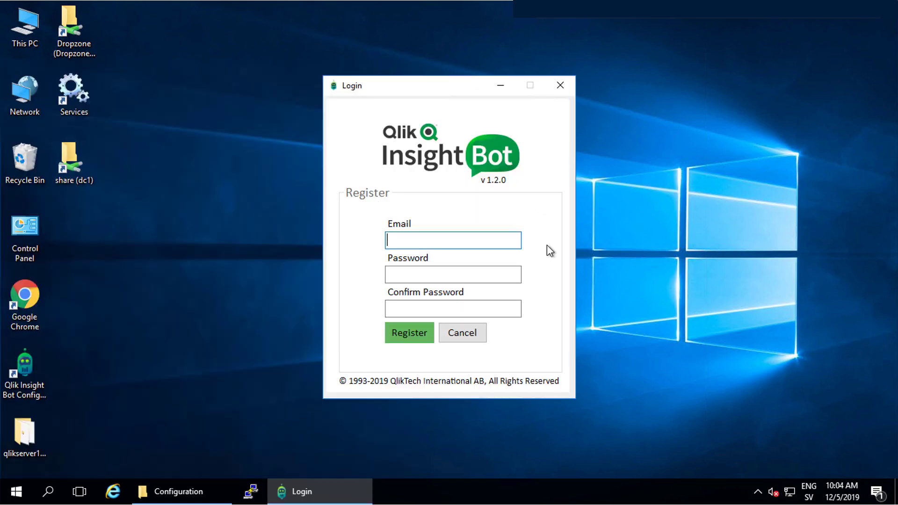
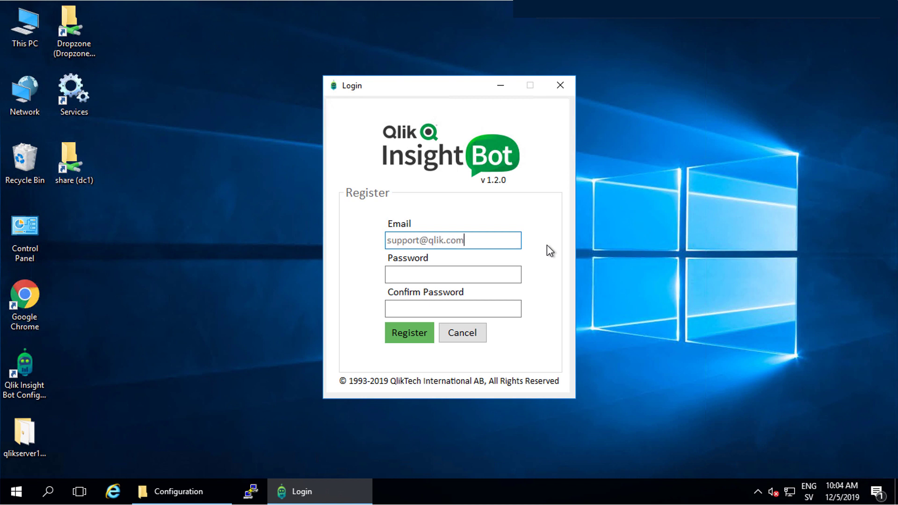
pyautogui.press('Tab')
pyautogui.write('************')
pyautogui.press('Tab')
pyautogui.write('************')
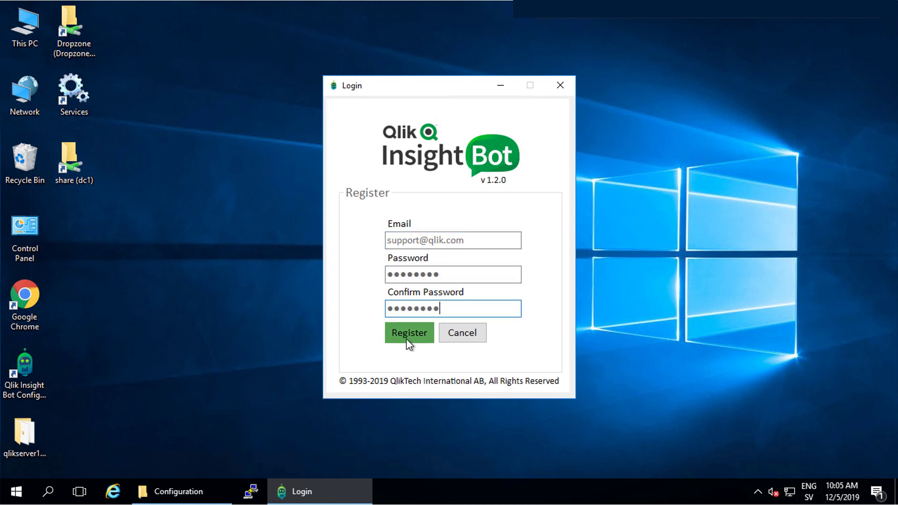
pyautogui.click(410, 338)
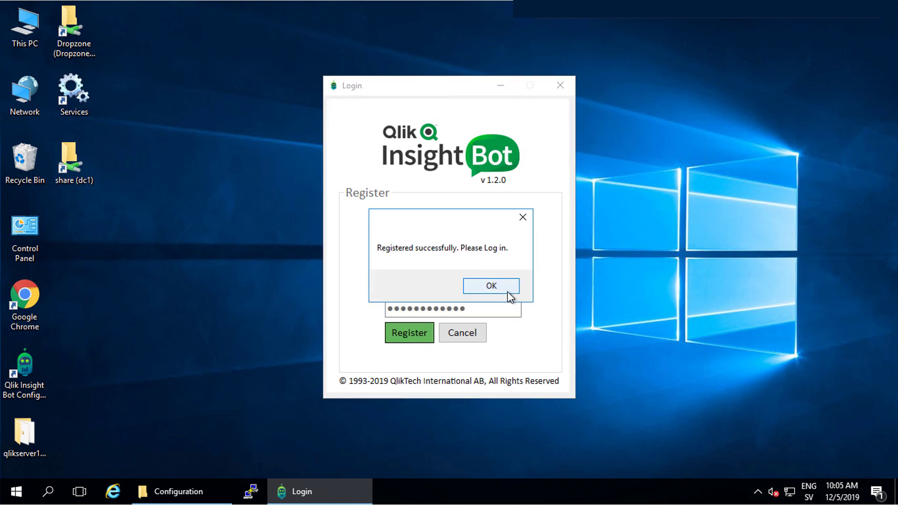
pyautogui.click(492, 286)
pyautogui.write('*****')
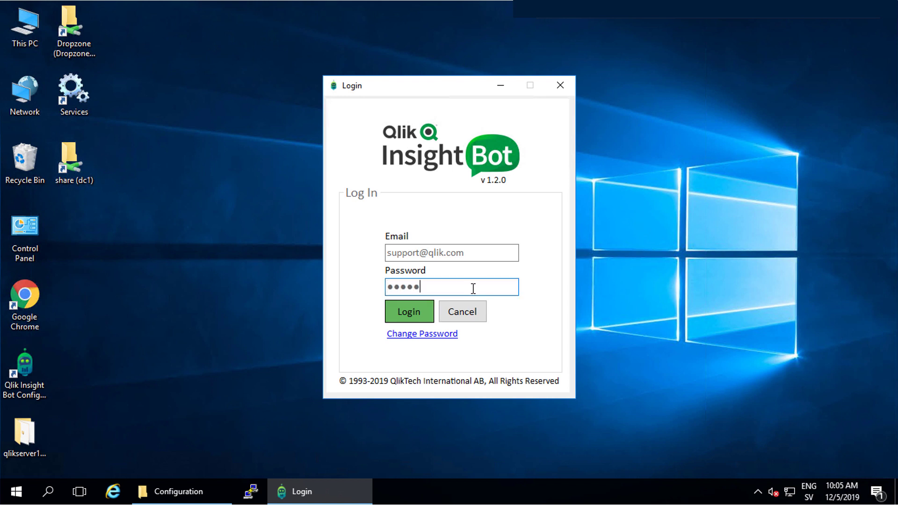
pyautogui.write('*******')
pyautogui.click(424, 314)
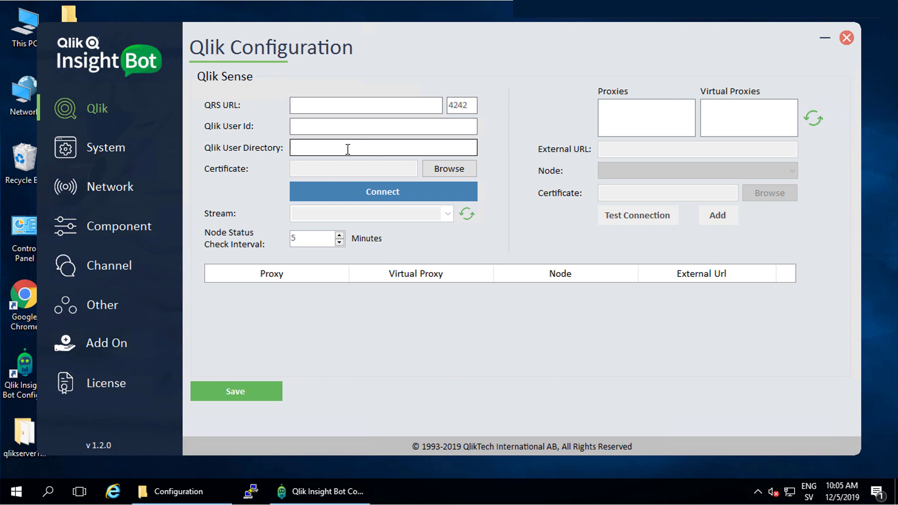
# Try the License page and dismiss the 'configure the Qlik Configuration section' warning
pyautogui.click(109, 393)
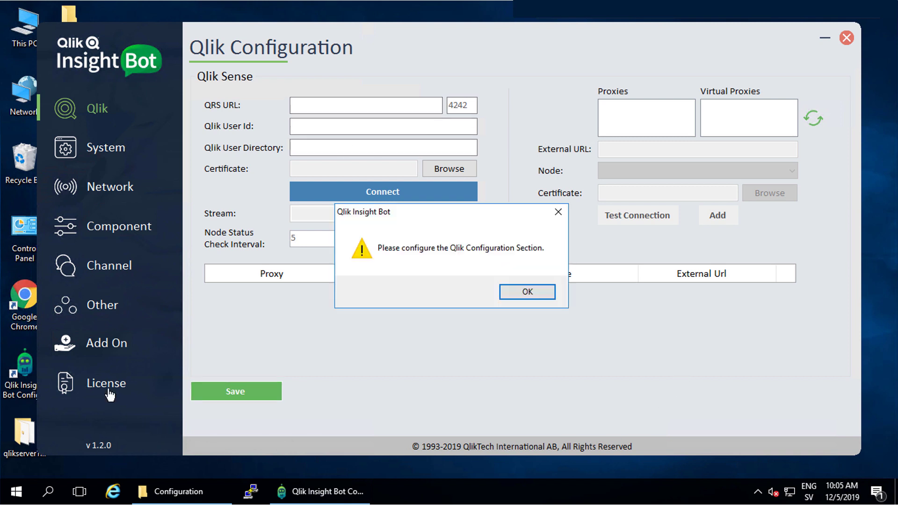
pyautogui.click(547, 296)
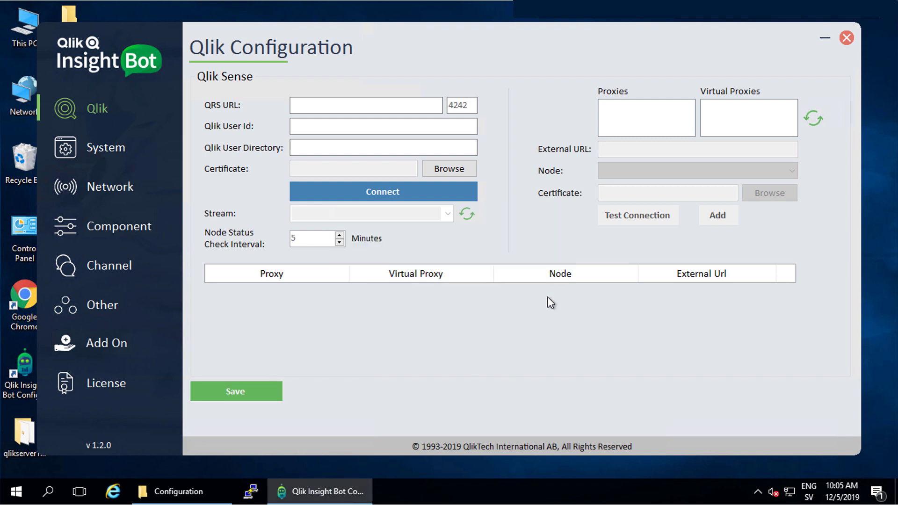
pyautogui.click(363, 104)
pyautogui.write('https:')
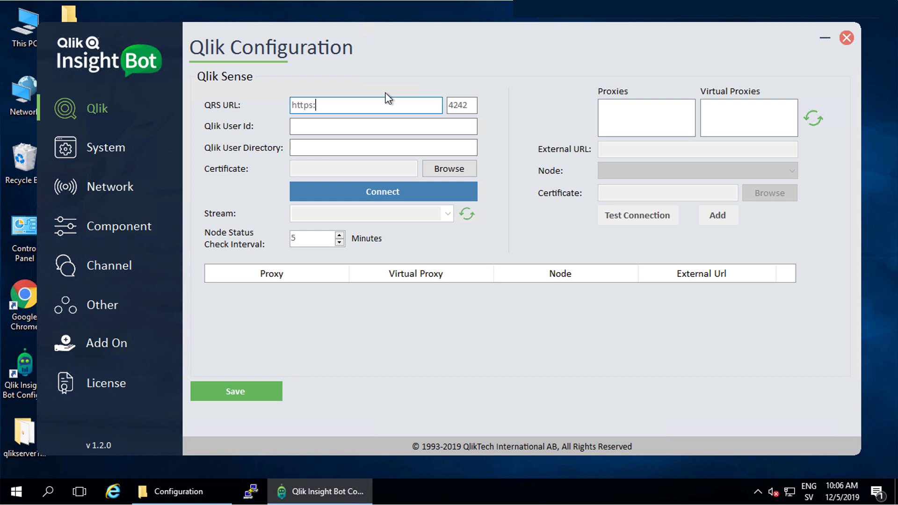
pyautogui.write('//qlikserver1.')
pyautogui.write('domain.')
pyautogui.write('local')
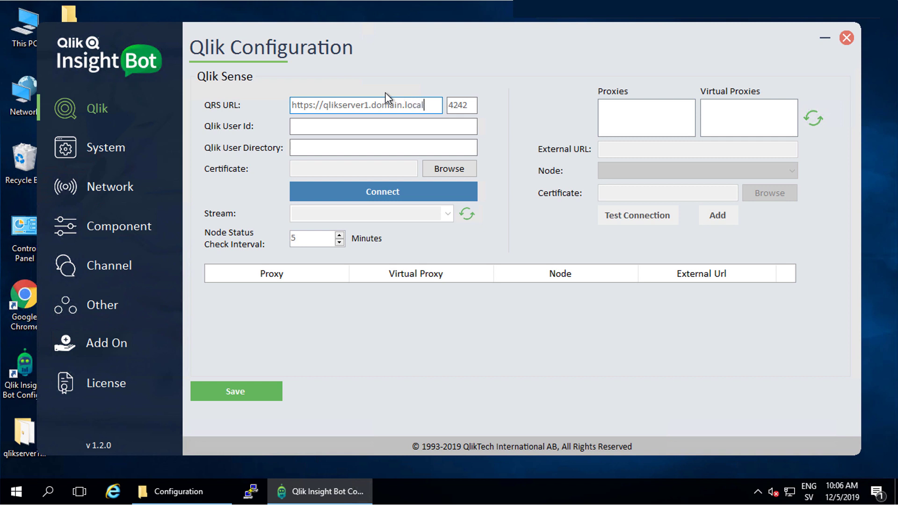
pyautogui.press('Tab')
pyautogui.press('Tab')
pyautogui.write('Administrato')
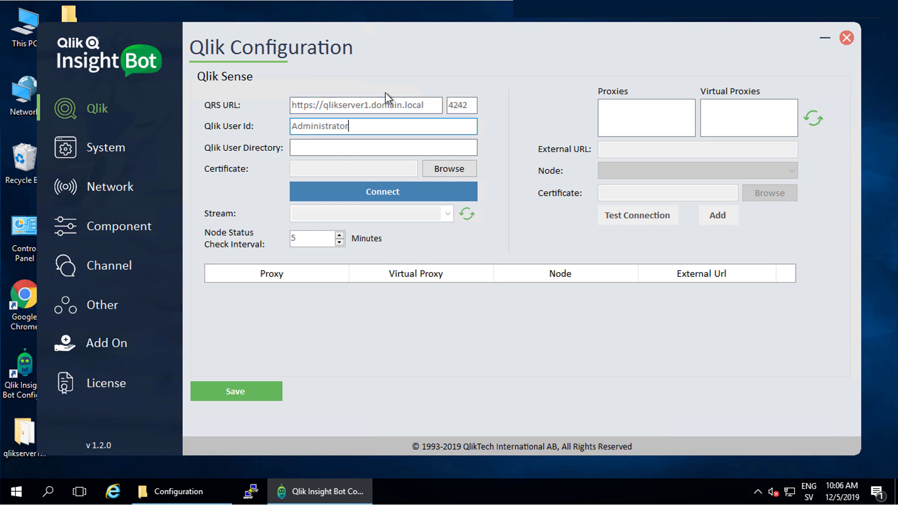
pyautogui.press('Tab')
pyautogui.write('Doma')
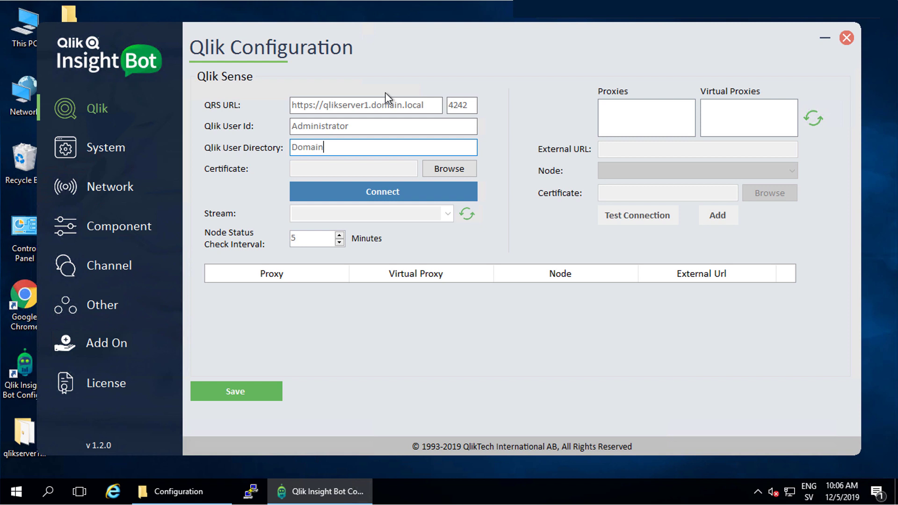
pyautogui.press('Tab')
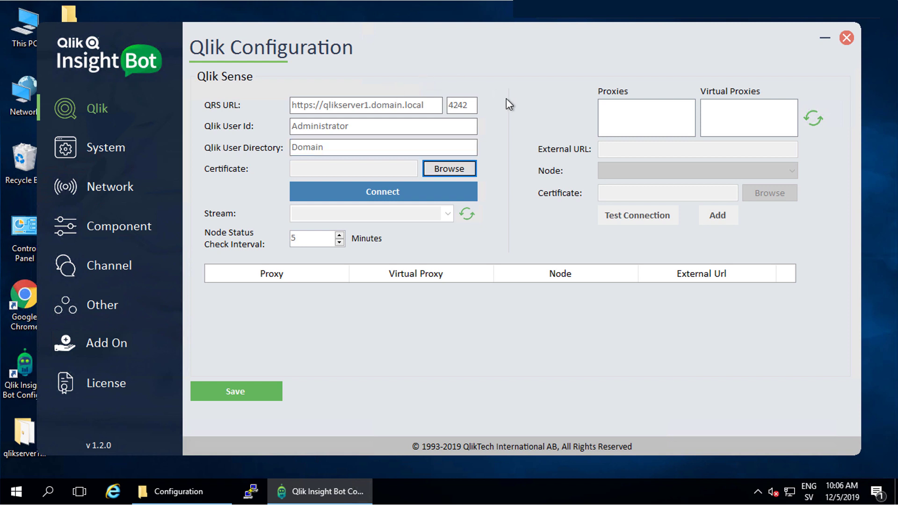
# Connect using client.pfx, confirm license activation, and dismiss the 'no node configured' save warning
pyautogui.click(468, 172)
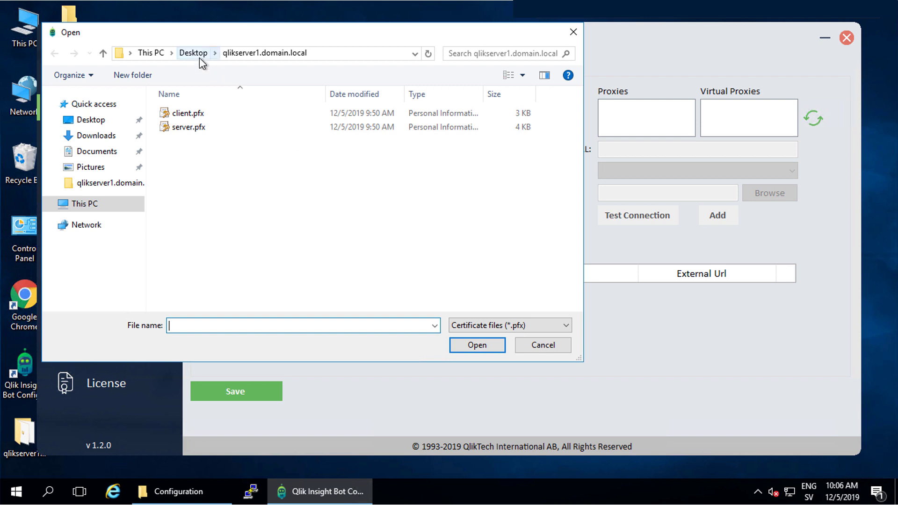
pyautogui.click(189, 116)
pyautogui.click(490, 347)
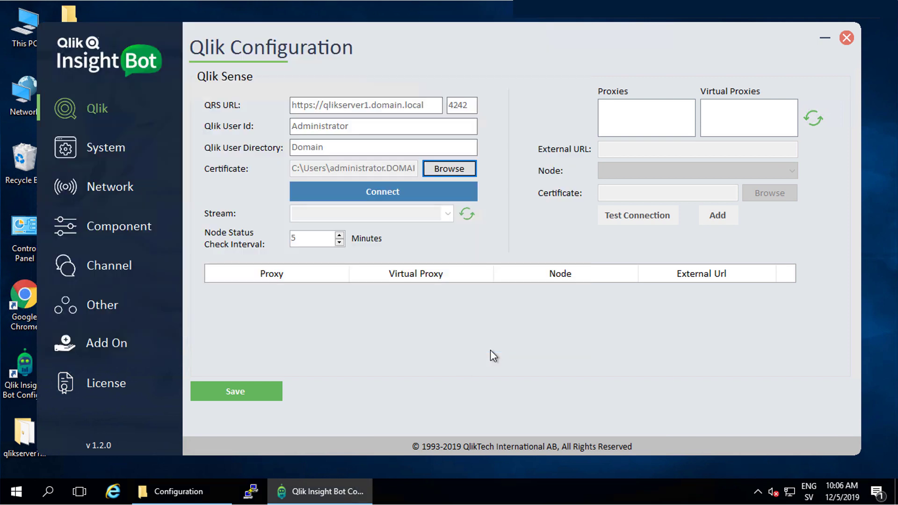
pyautogui.click(427, 194)
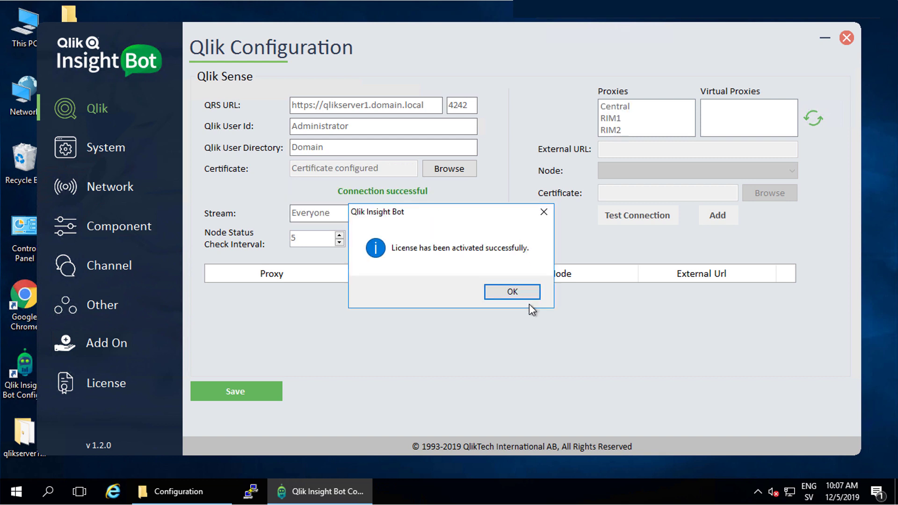
pyautogui.click(524, 291)
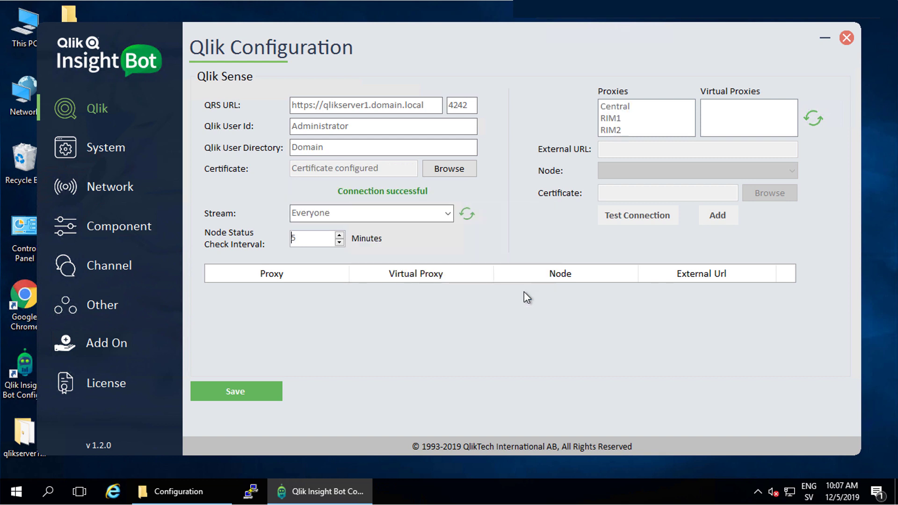
pyautogui.click(258, 393)
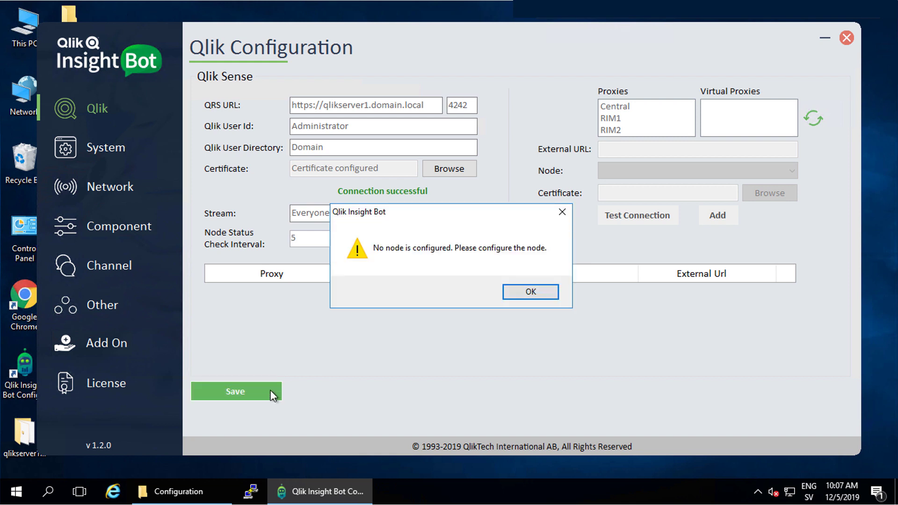
pyautogui.click(549, 296)
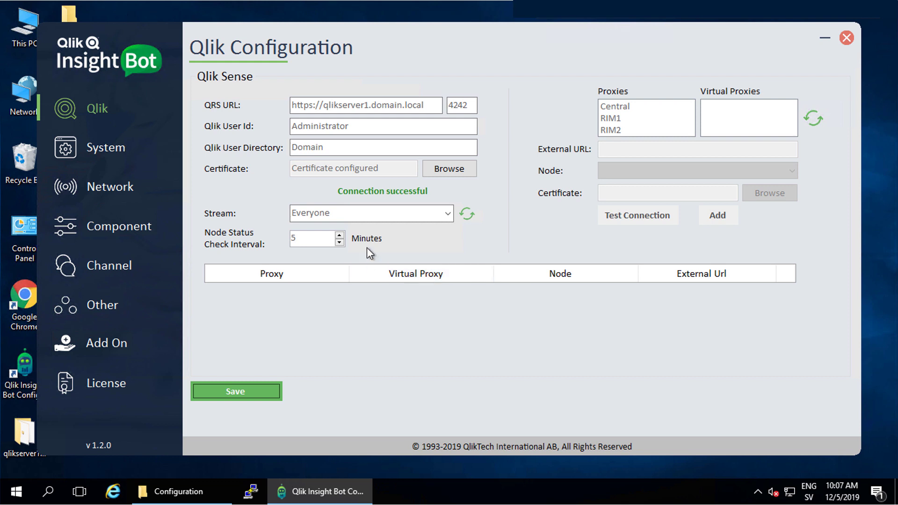
# Add node Central with Central Proxy (Default) and client.pfx after a successful connection test
pyautogui.click(621, 109)
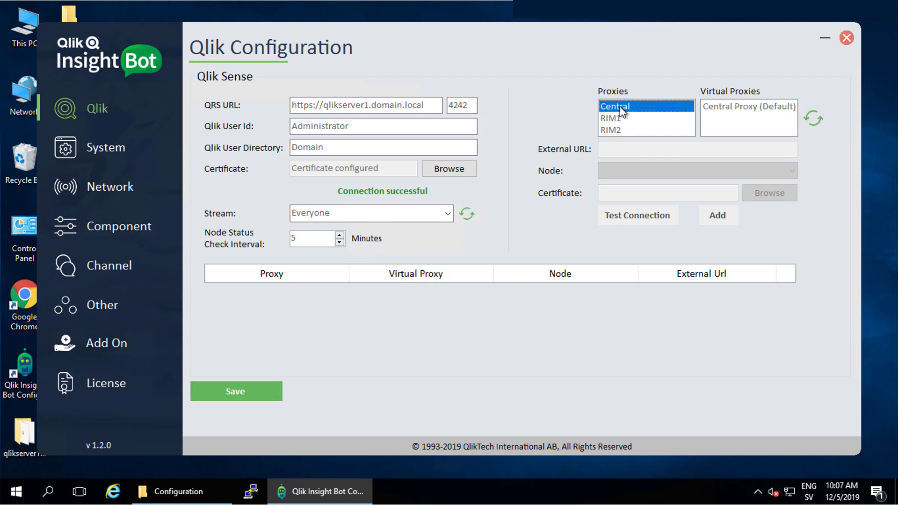
pyautogui.click(740, 108)
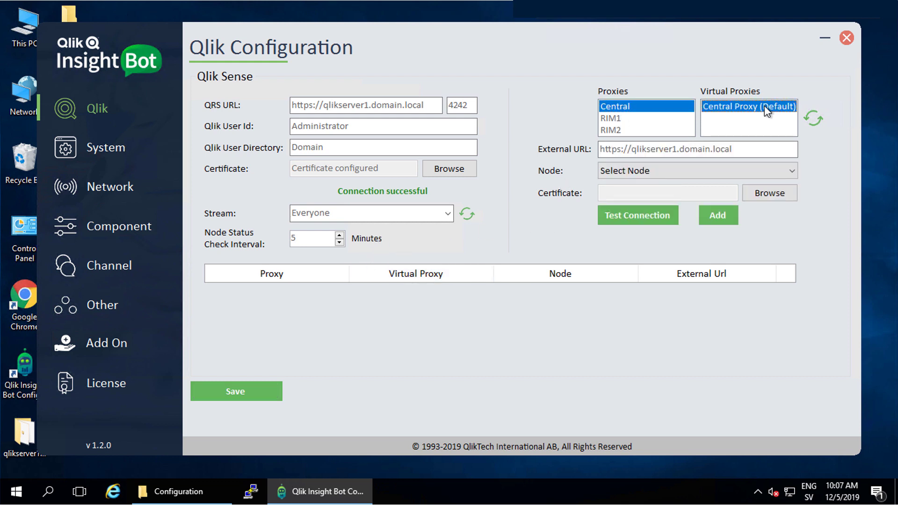
pyautogui.click(753, 169)
pyautogui.click(626, 200)
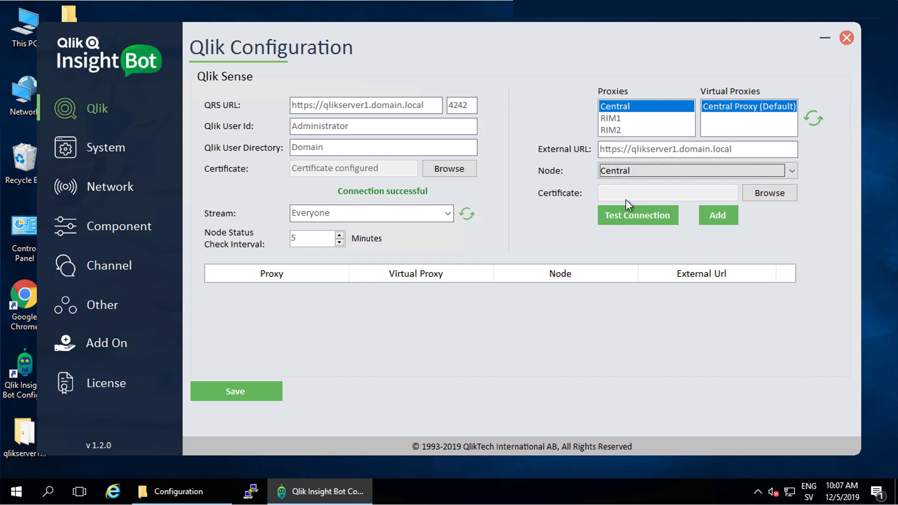
pyautogui.click(770, 193)
pyautogui.click(217, 116)
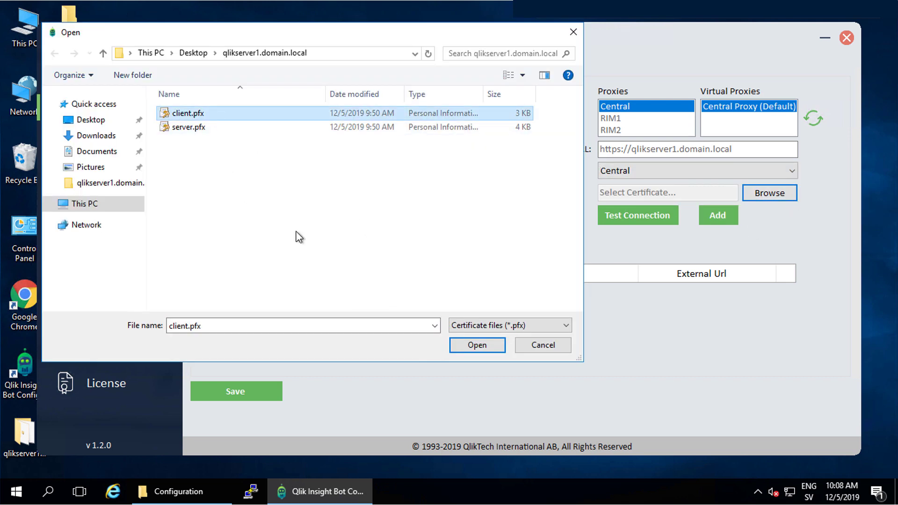
pyautogui.click(498, 347)
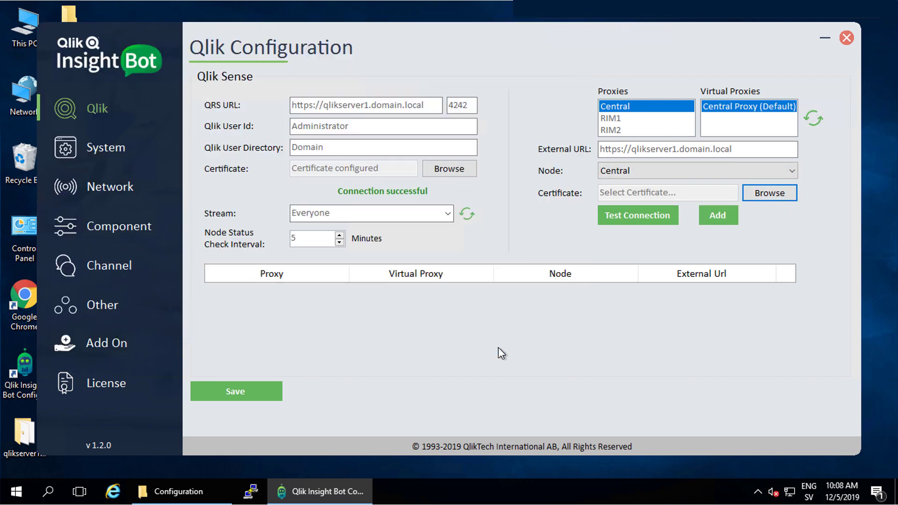
pyautogui.click(650, 223)
pyautogui.click(504, 296)
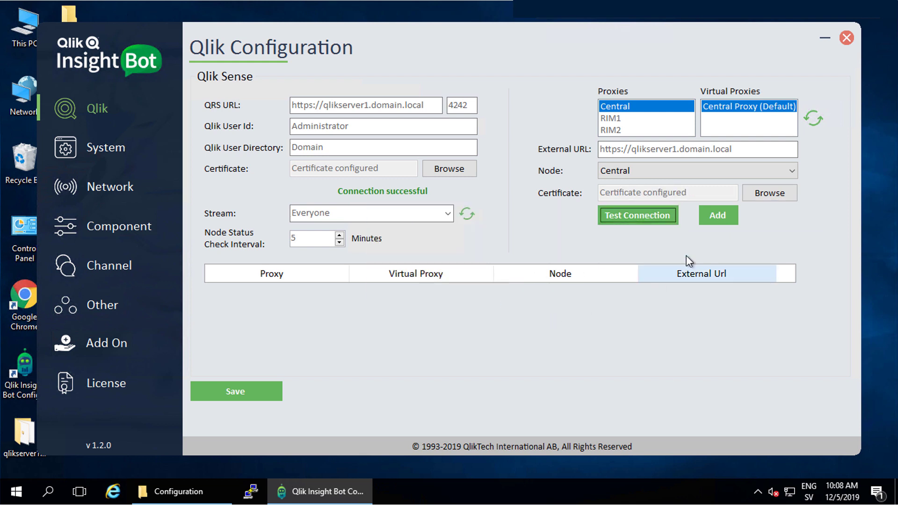
pyautogui.click(732, 219)
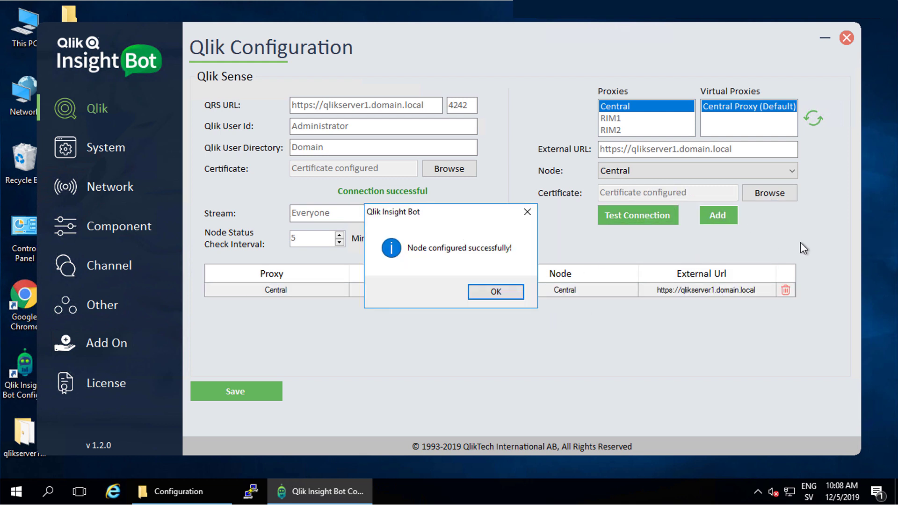
pyautogui.click(513, 294)
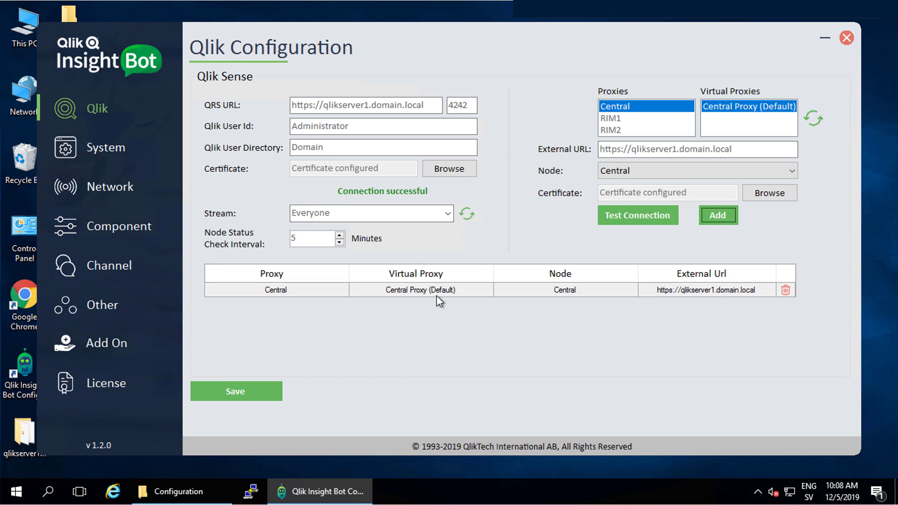
# Save the Qlik configuration, acknowledge the success message, and go to the License page
pyautogui.click(261, 394)
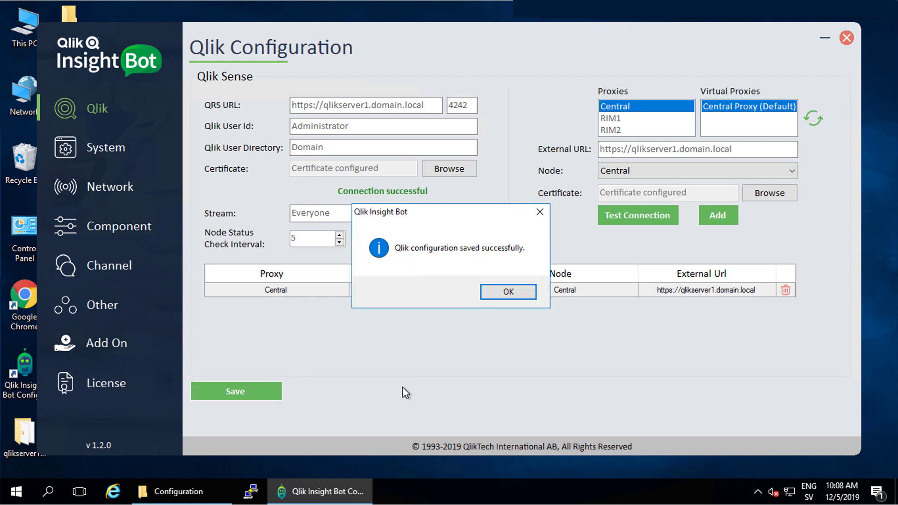
pyautogui.click(525, 294)
pyautogui.click(113, 393)
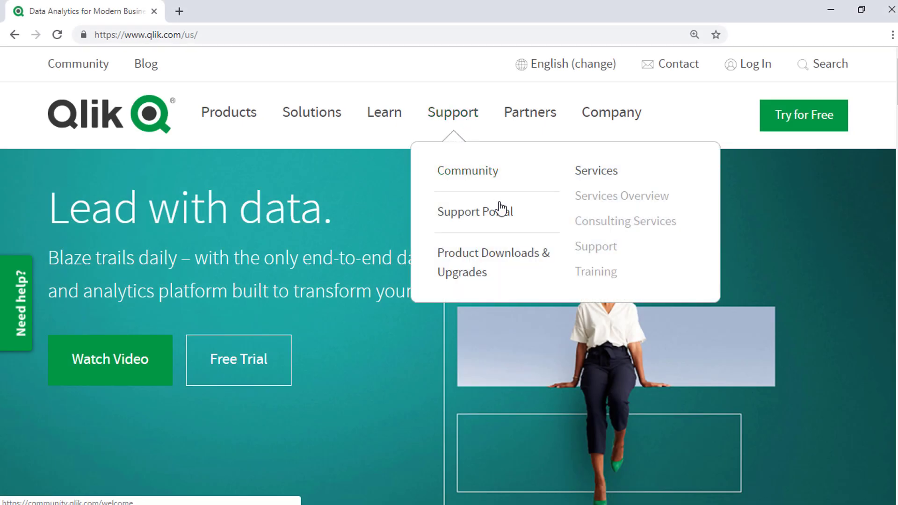
# Search the Qlik Support Portal for 'Windows Event Logs', returning about 6,565 results
pyautogui.click(514, 221)
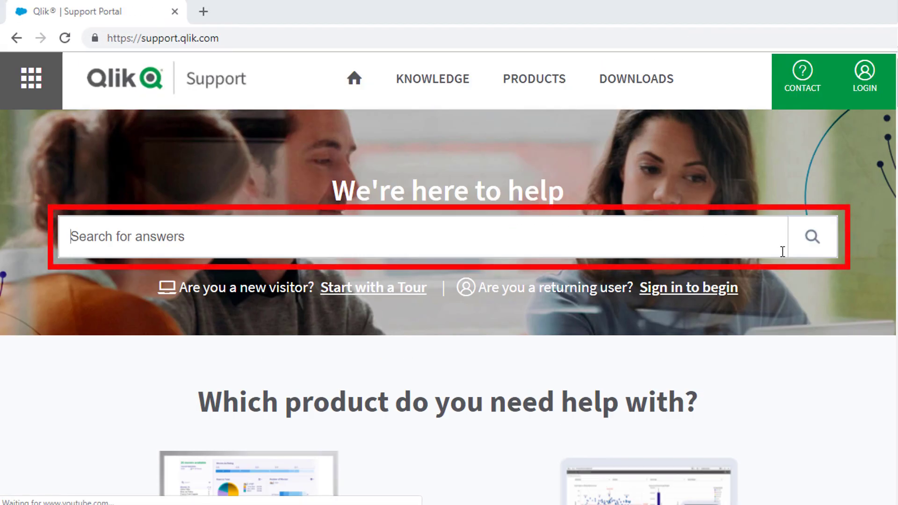
pyautogui.write('Windows Eve')
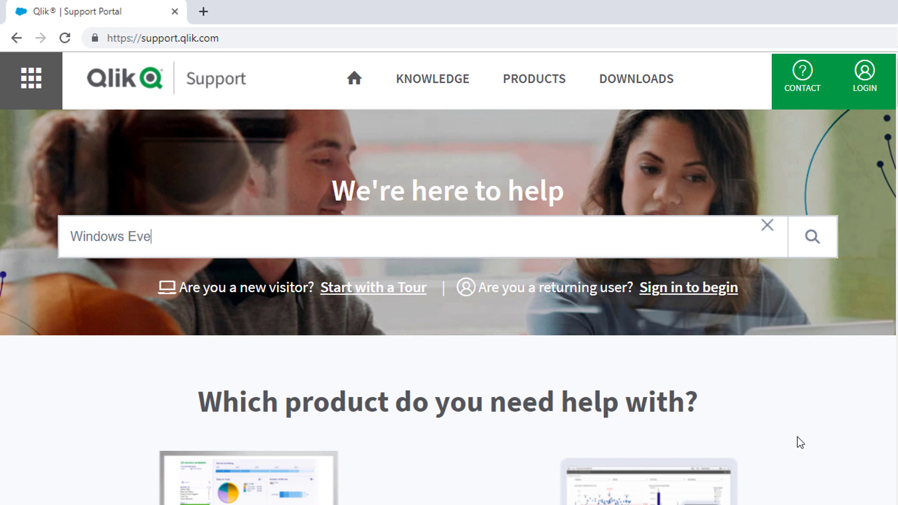
pyautogui.write('nt Logs')
pyautogui.press('Return')
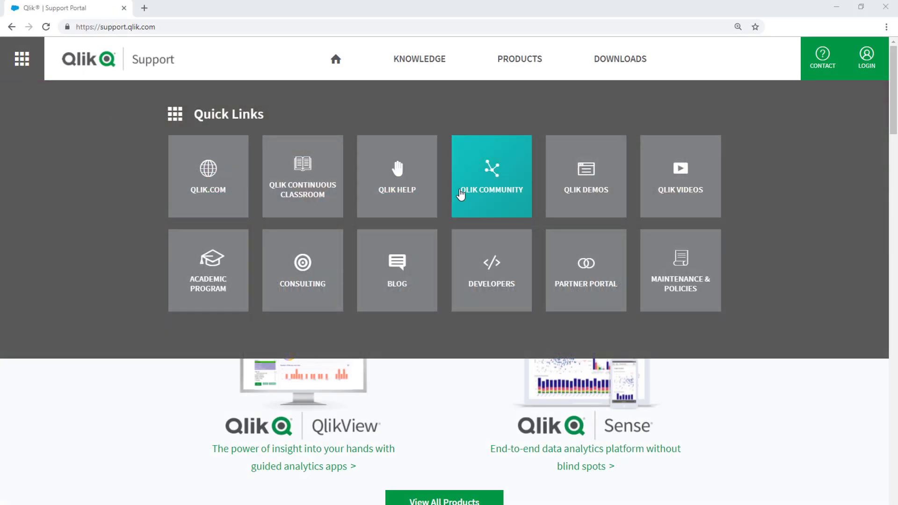
# Open Qlik Community from Quick Links, expand Qlik Product Forums, and go to the Blogs page
pyautogui.click(462, 194)
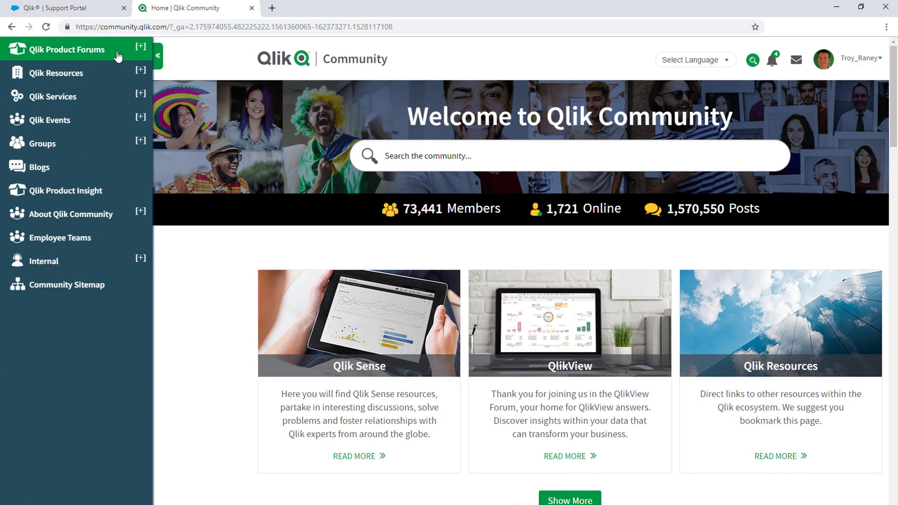
pyautogui.click(140, 48)
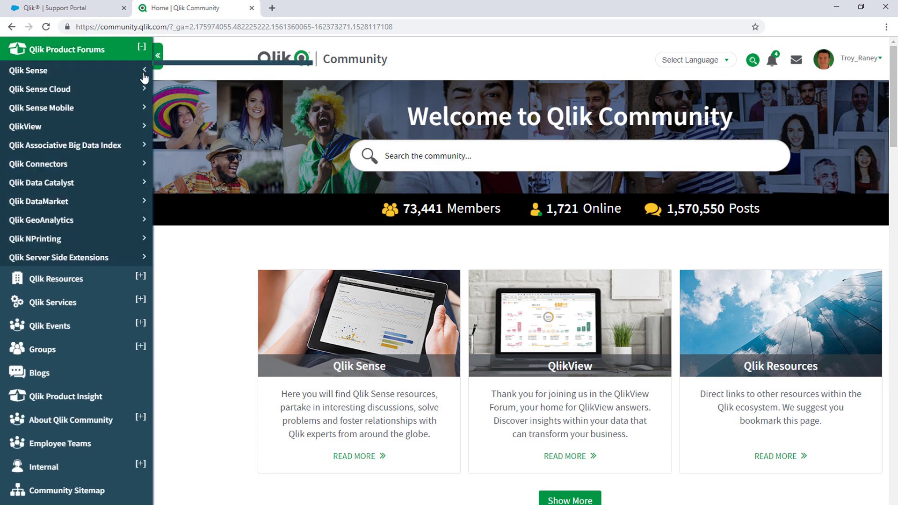
pyautogui.moveTo(77, 70)
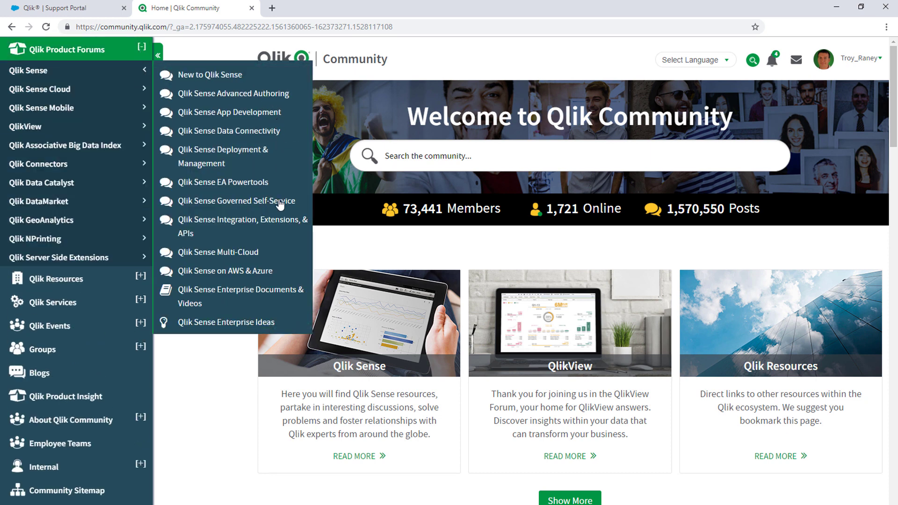
pyautogui.click(32, 373)
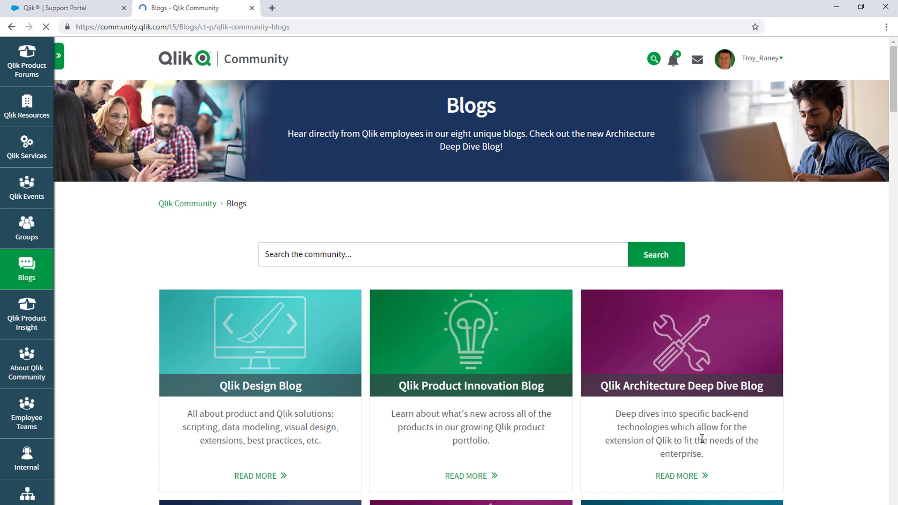
pyautogui.scroll(-2, 702, 421)
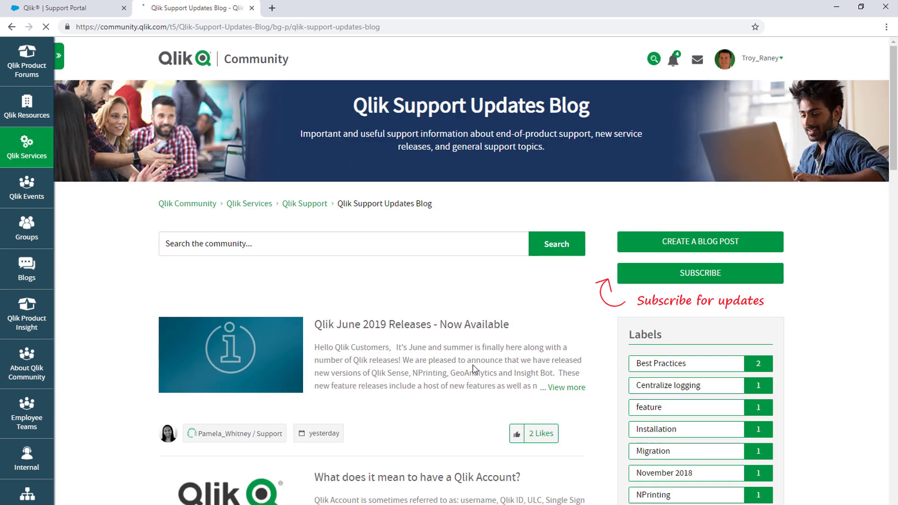